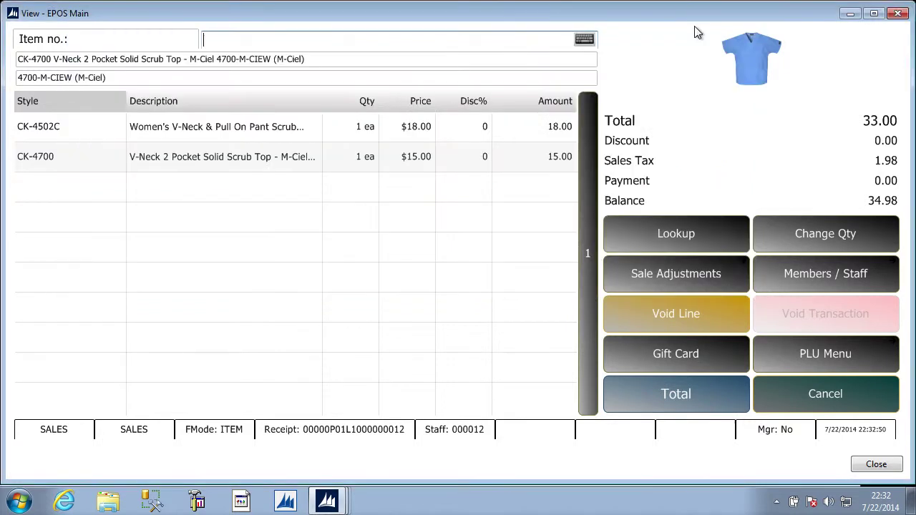
# Step: Apply a 10% line discount to the CK-4502C scrub set with the reason "Damage to fabric"
pyautogui.click(227, 134)
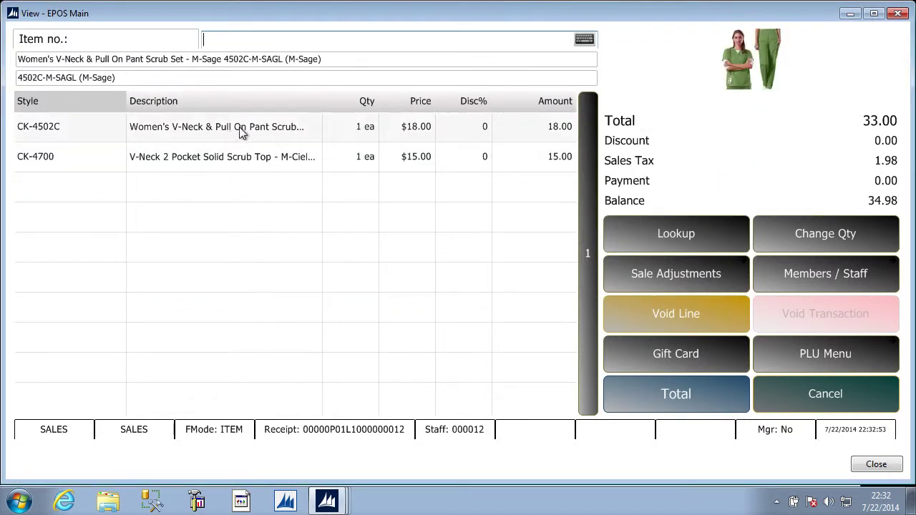
pyautogui.click(669, 276)
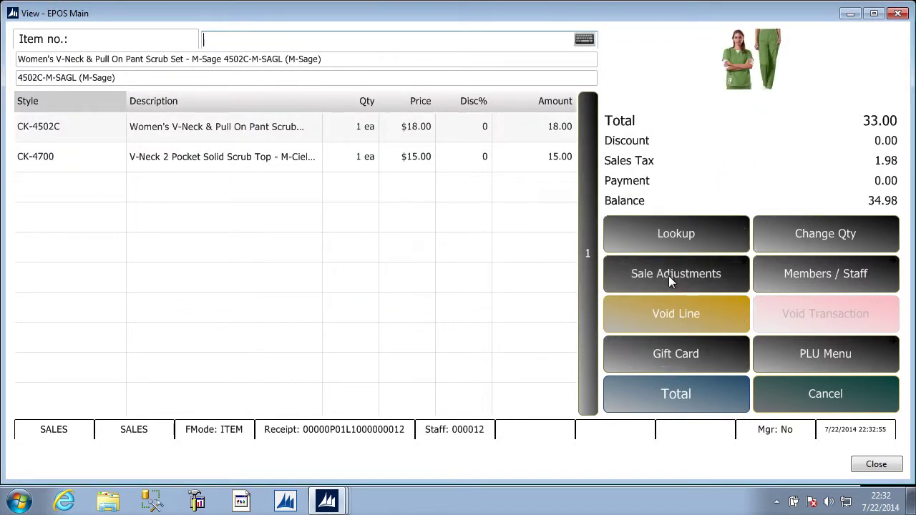
pyautogui.click(651, 277)
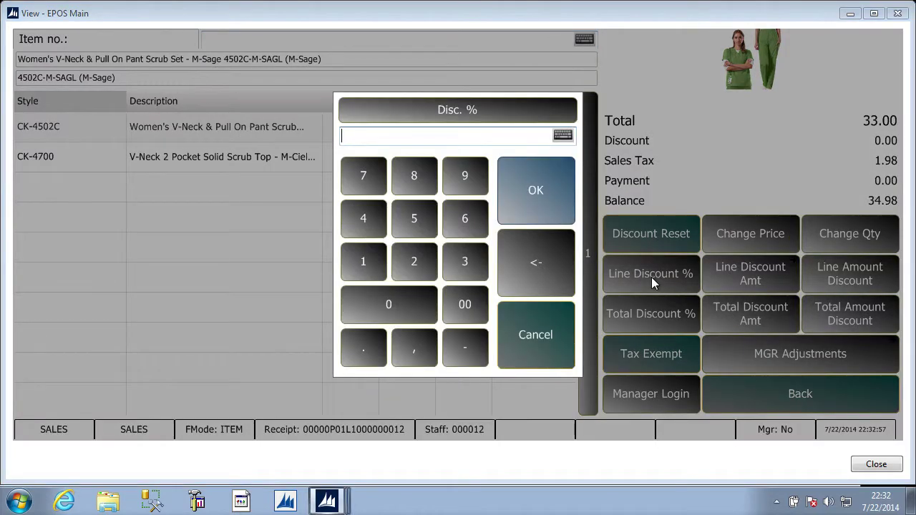
pyautogui.write('10')
pyautogui.press('Return')
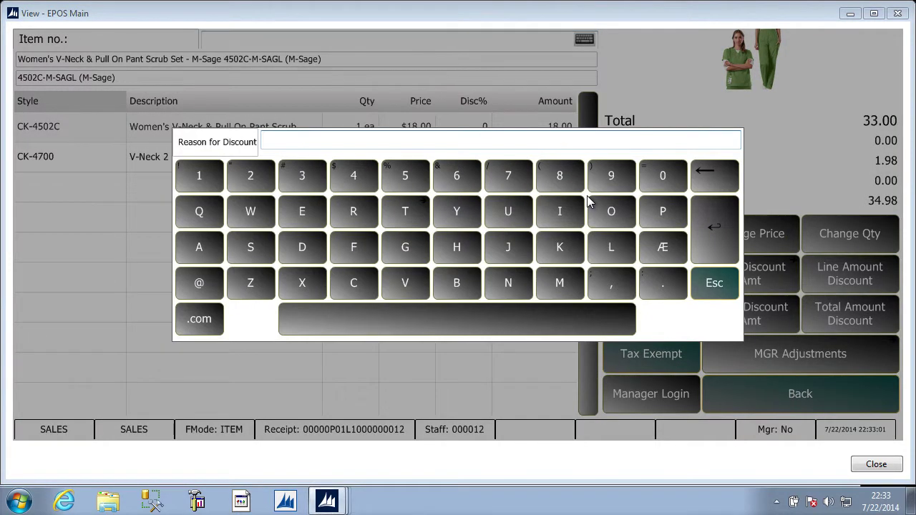
pyautogui.write('Damage to fabric')
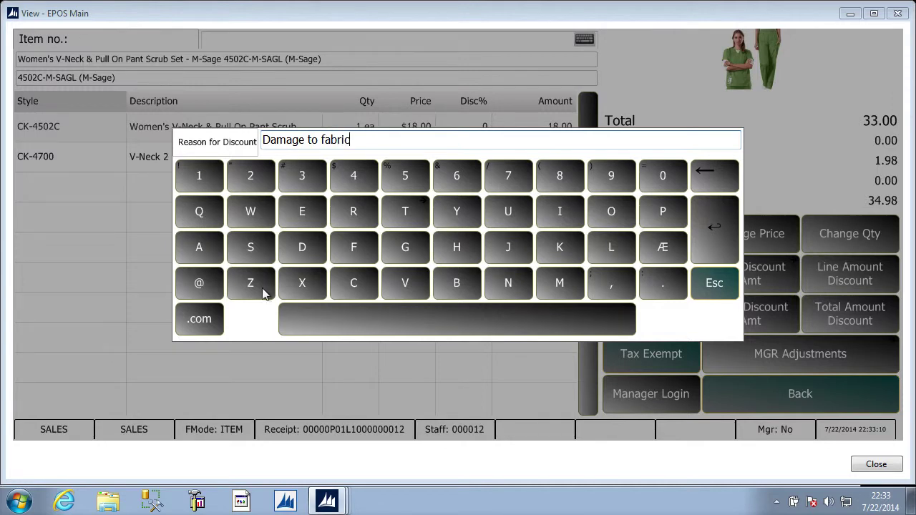
pyautogui.press('Return')
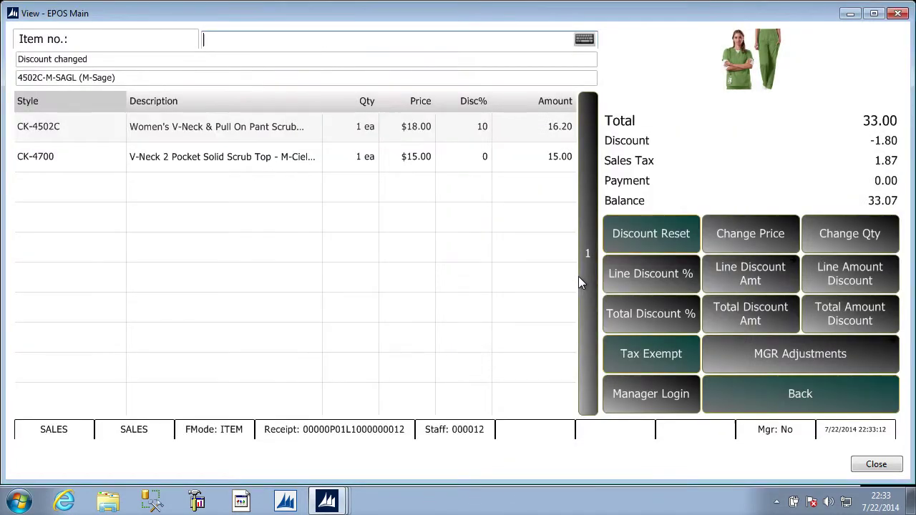
# Step: Total the sale and pay the full balance in cash
pyautogui.click(764, 398)
pyautogui.click(675, 397)
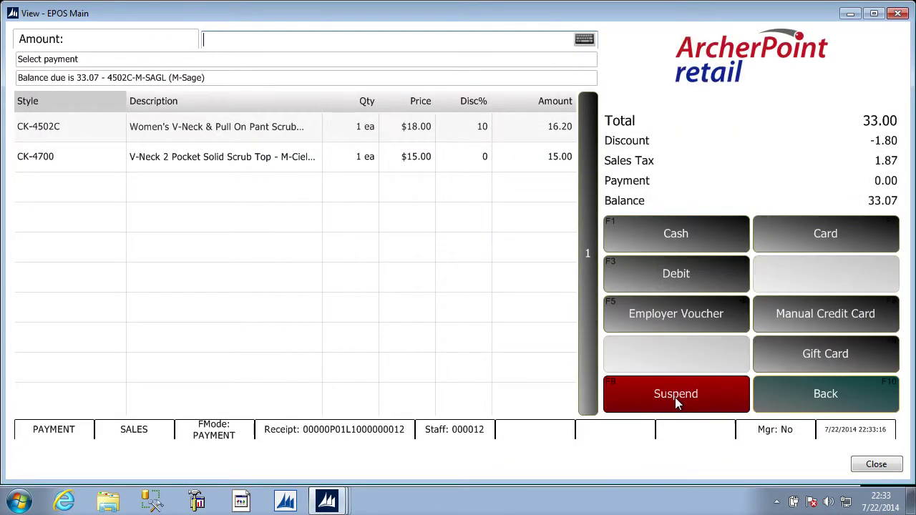
pyautogui.click(686, 231)
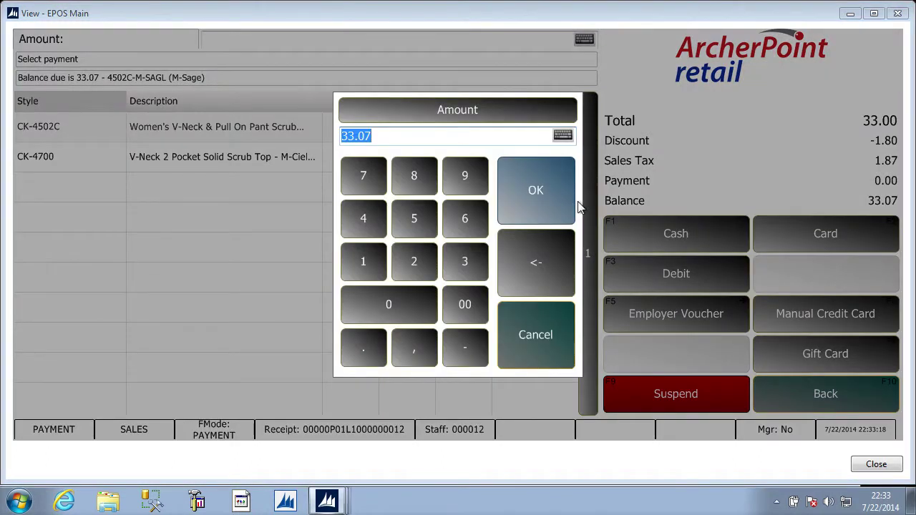
pyautogui.click(539, 191)
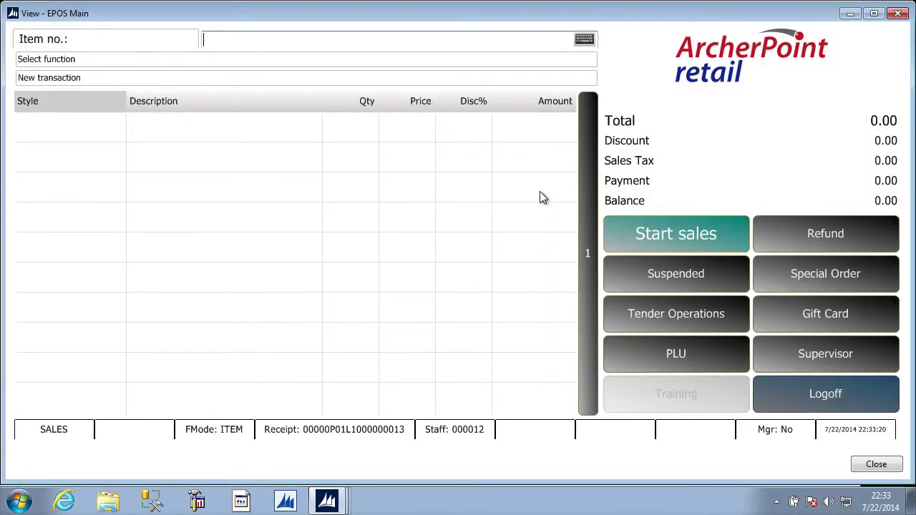
# Step: Switch to the Transaction Register and examine the infocode entries of the latest sales transaction for the recorded discount reason
pyautogui.moveTo(327, 501)
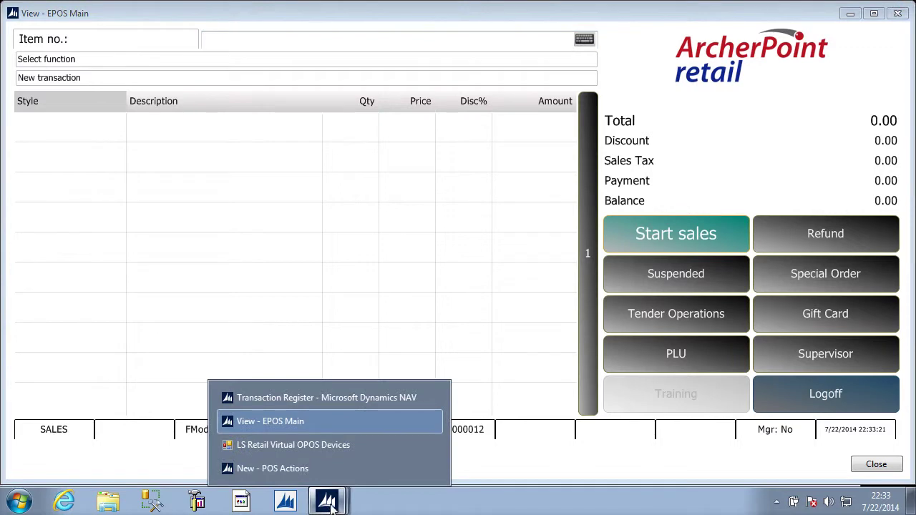
pyautogui.click(302, 397)
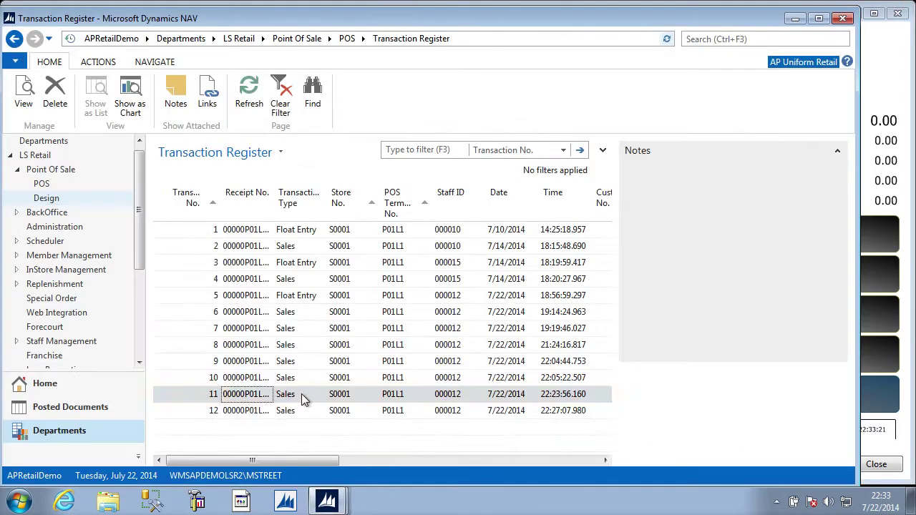
pyautogui.click(262, 414)
pyautogui.doubleClick(261, 413)
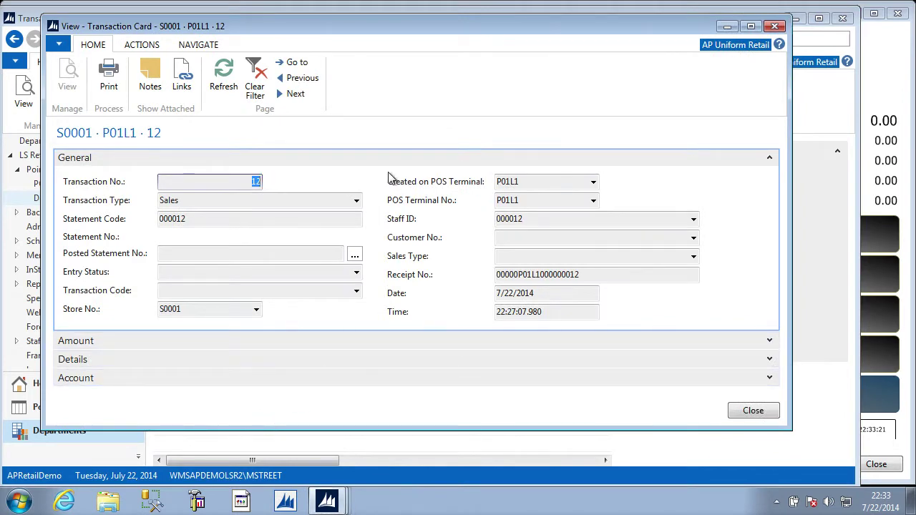
pyautogui.click(204, 44)
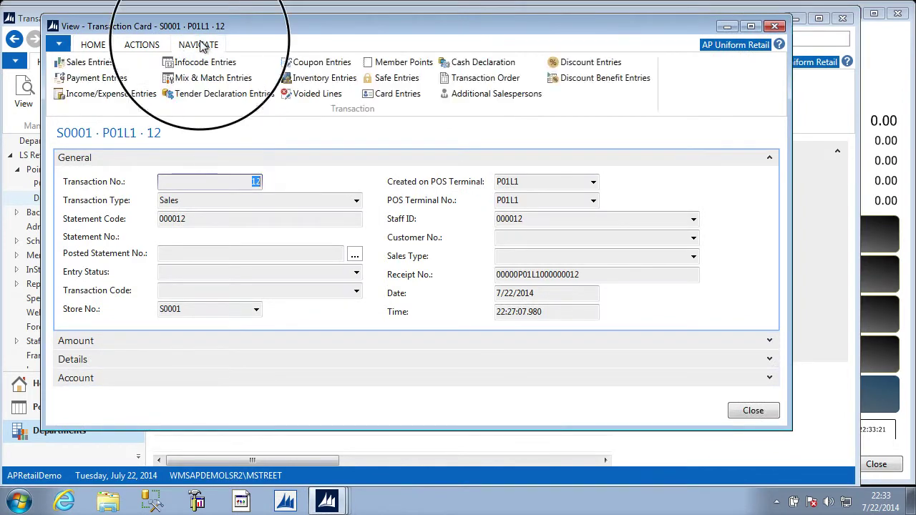
pyautogui.click(209, 62)
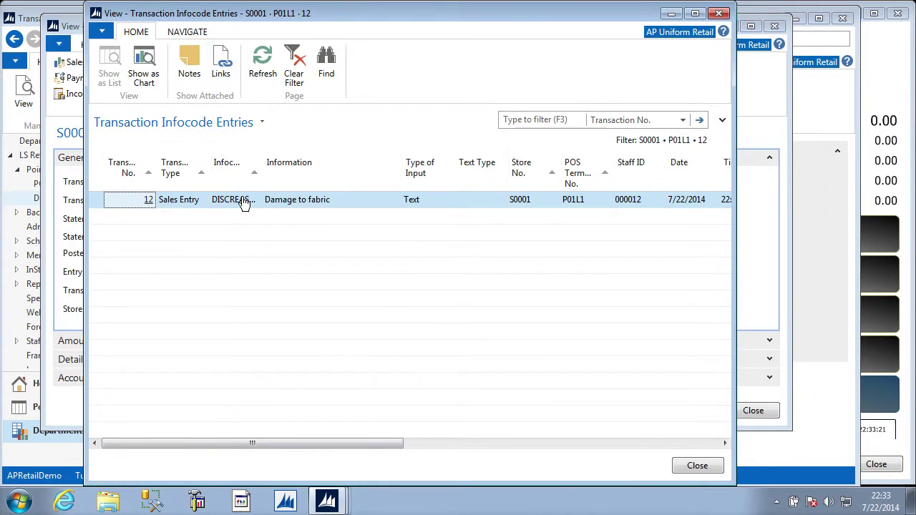
pyautogui.moveTo(263, 164); pyautogui.dragTo(289, 161)
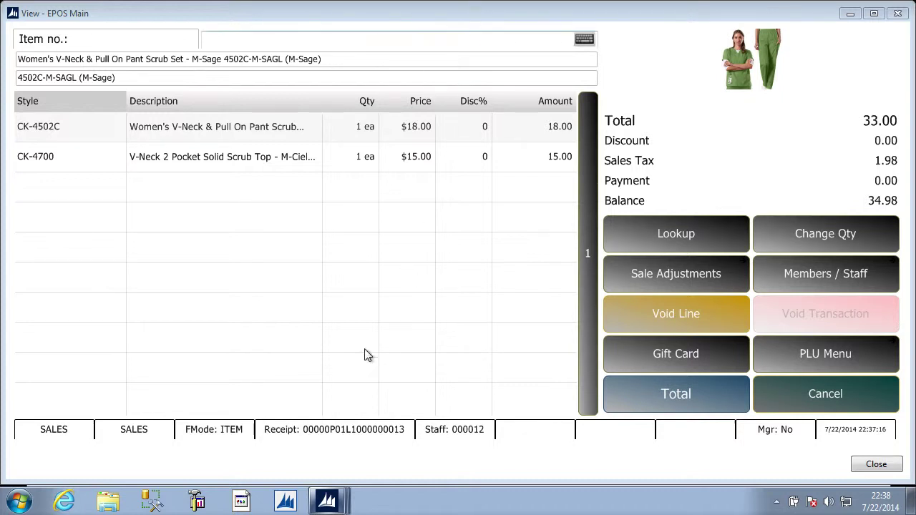
# Step: In the POS Actions window, set the Discount Line action's Action ID to DISREASONP and accept the change
pyautogui.click(329, 498)
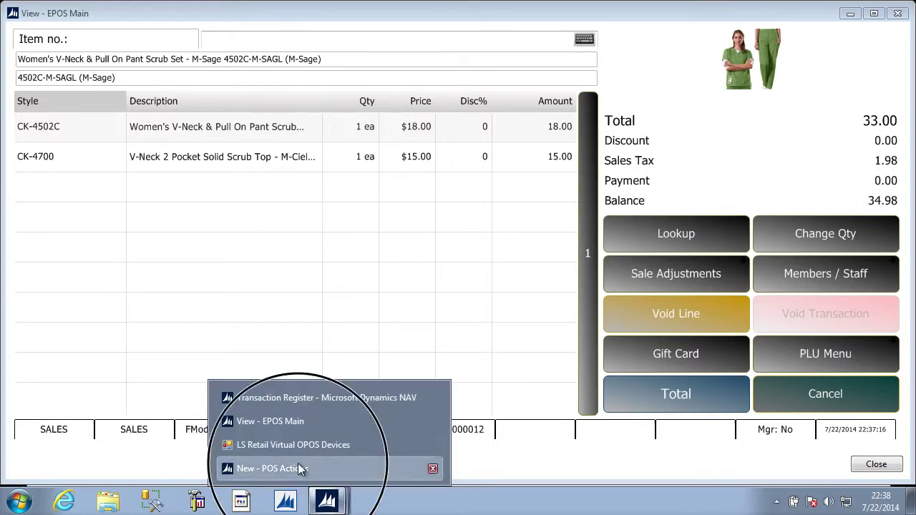
pyautogui.click(301, 468)
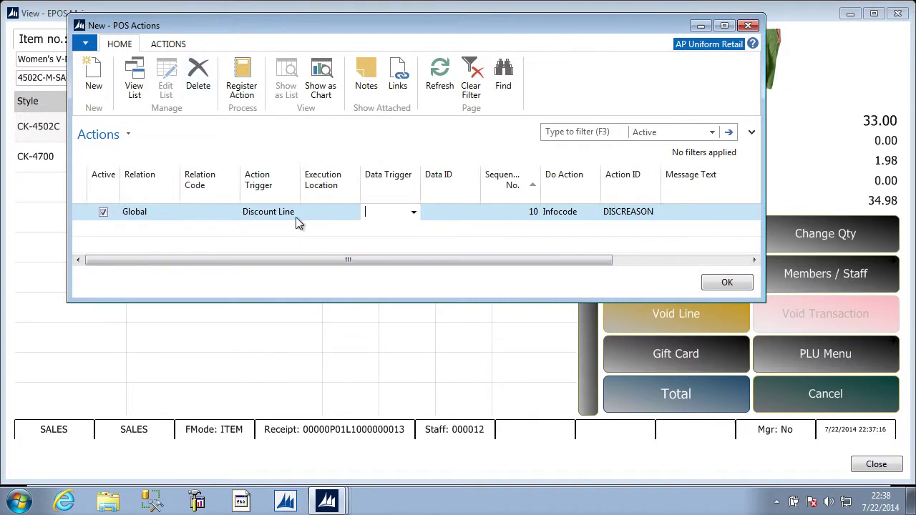
pyautogui.click(634, 214)
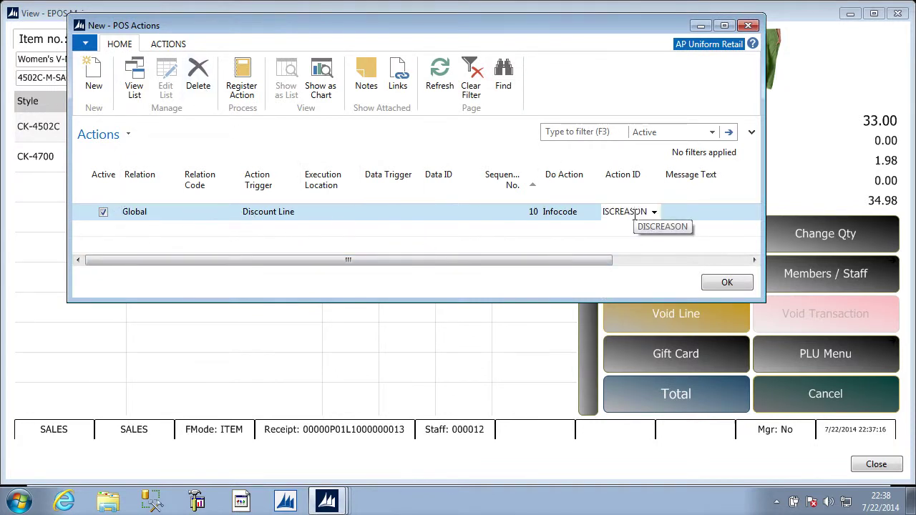
pyautogui.click(654, 213)
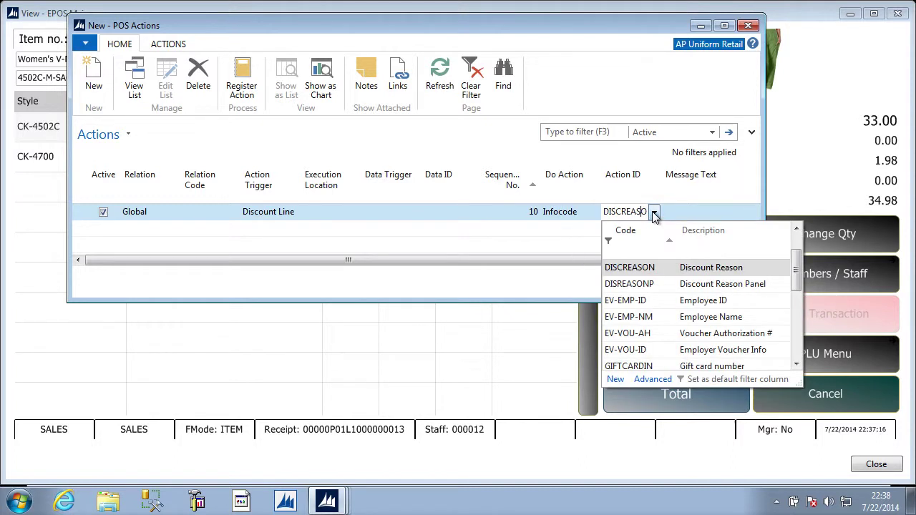
pyautogui.click(638, 284)
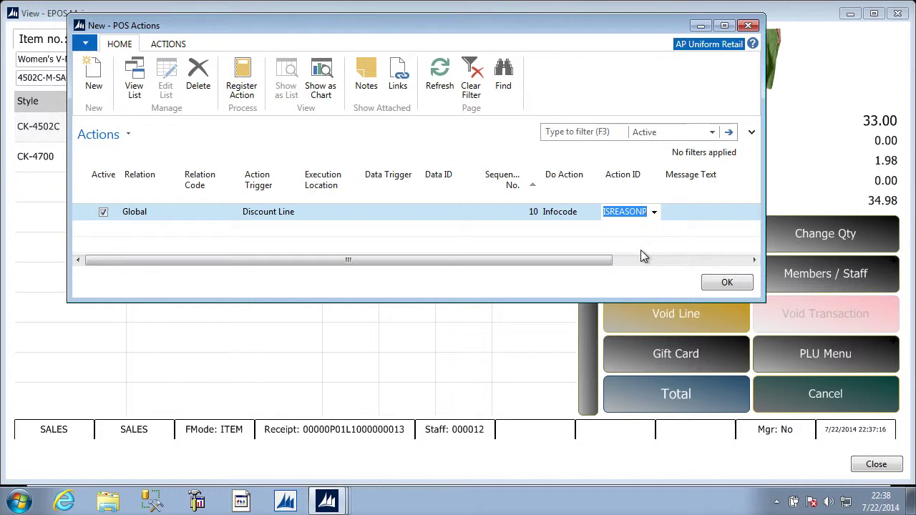
pyautogui.click(721, 284)
# Step: Give the CK-4502C scrub set a 10% line discount with the reason Discount for Damaged Item
pyautogui.click(287, 127)
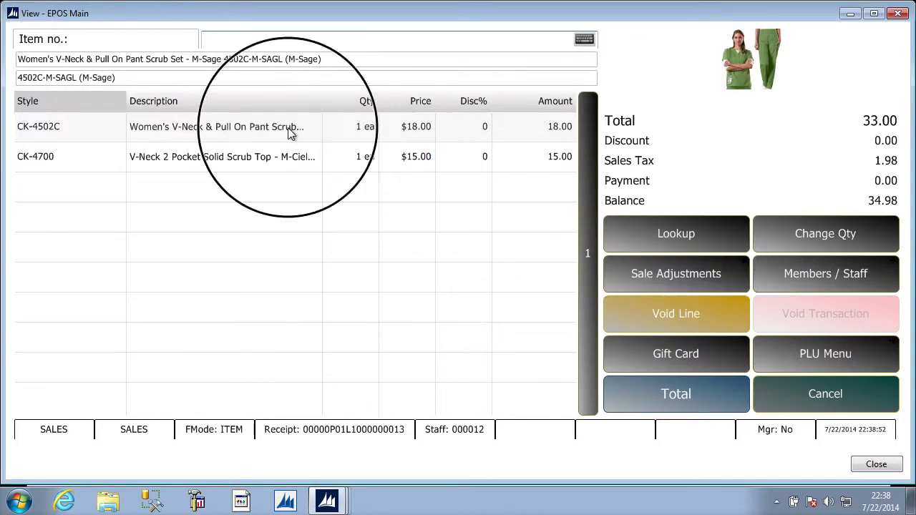
pyautogui.click(687, 283)
pyautogui.click(639, 277)
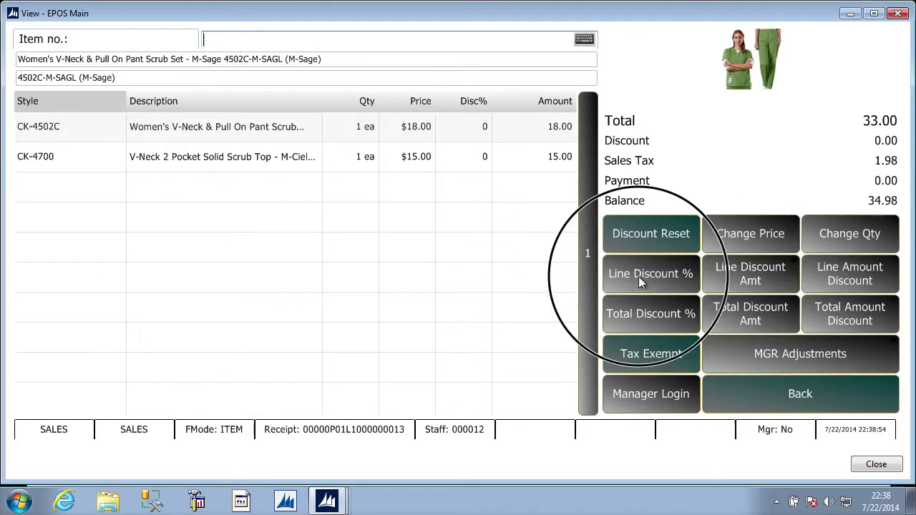
pyautogui.write('10')
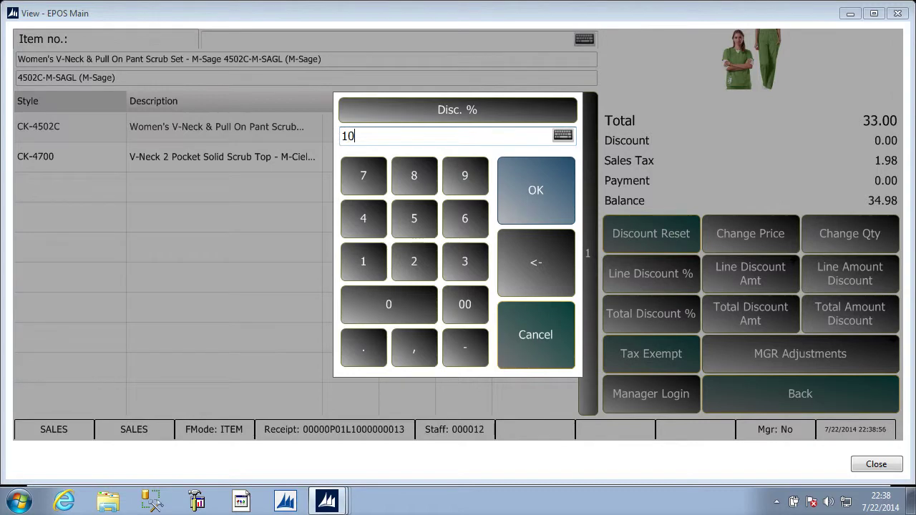
pyautogui.press('Return')
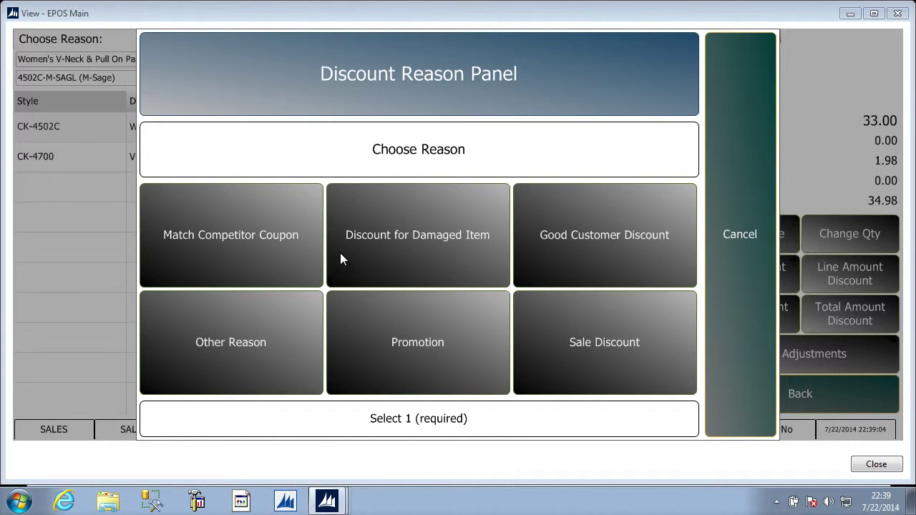
pyautogui.click(430, 248)
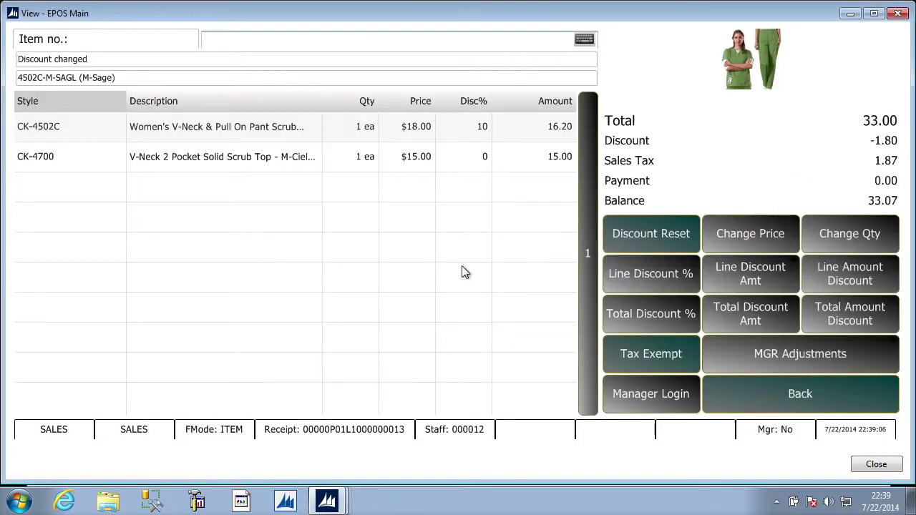
# Step: Give the CK-4700 scrub top a 10% line discount under Other Reason, with the text "100th Customer of the Day"
pyautogui.click(249, 156)
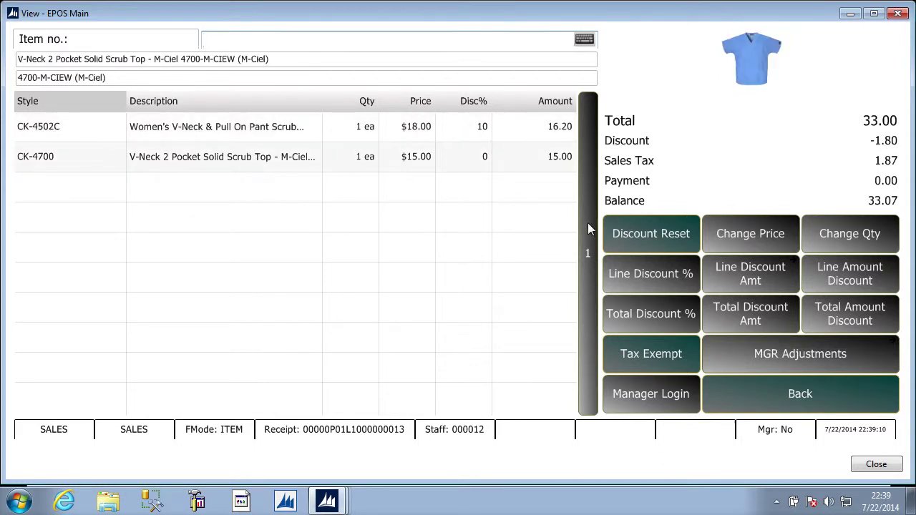
pyautogui.click(658, 274)
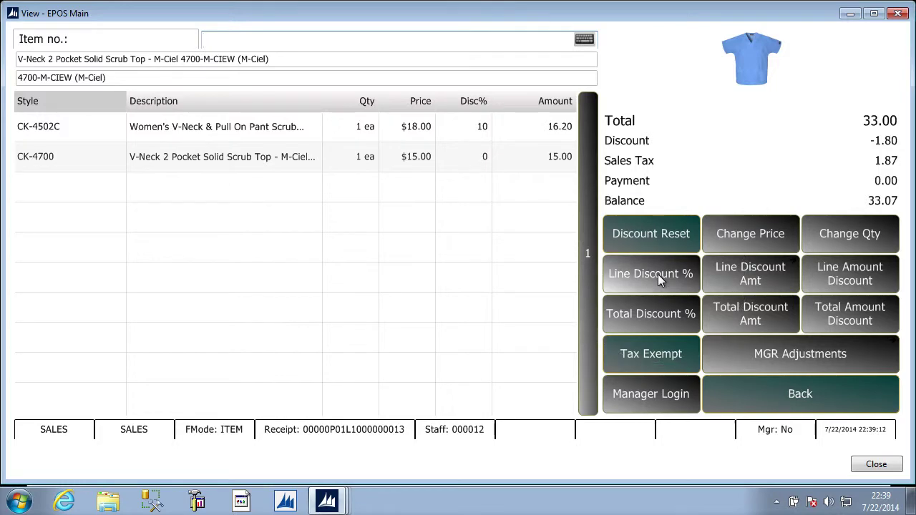
pyautogui.write('10')
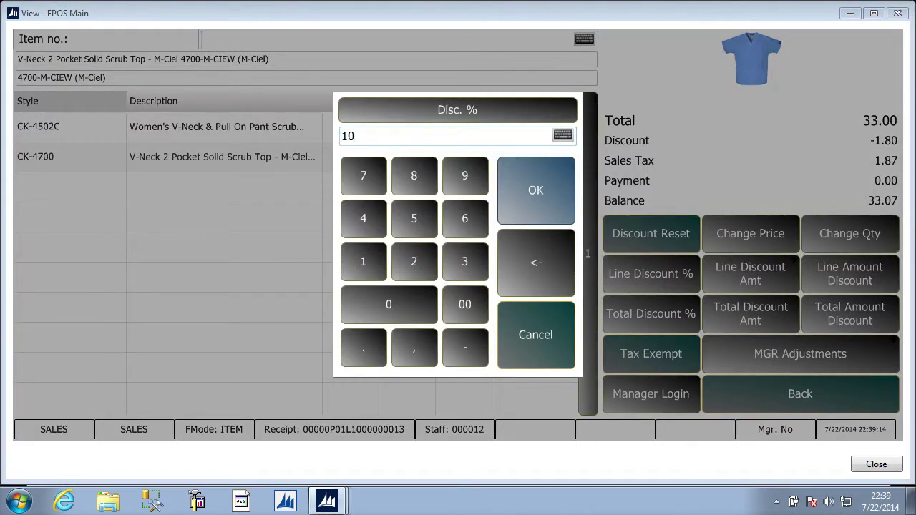
pyautogui.press('Return')
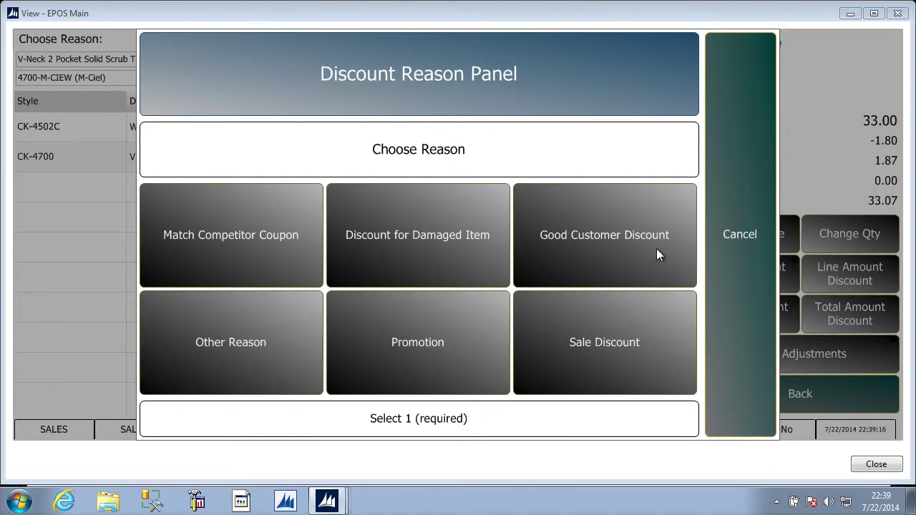
pyautogui.click(230, 351)
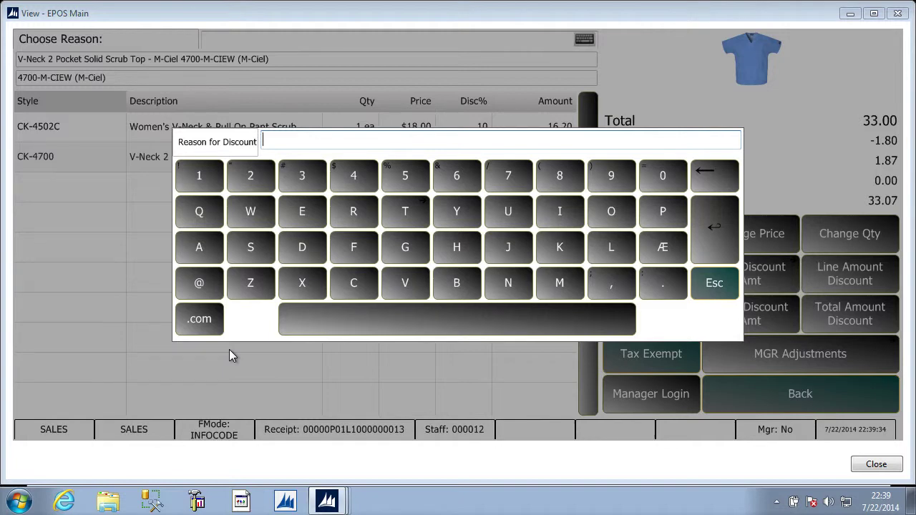
pyautogui.write('100th Customer of the ')
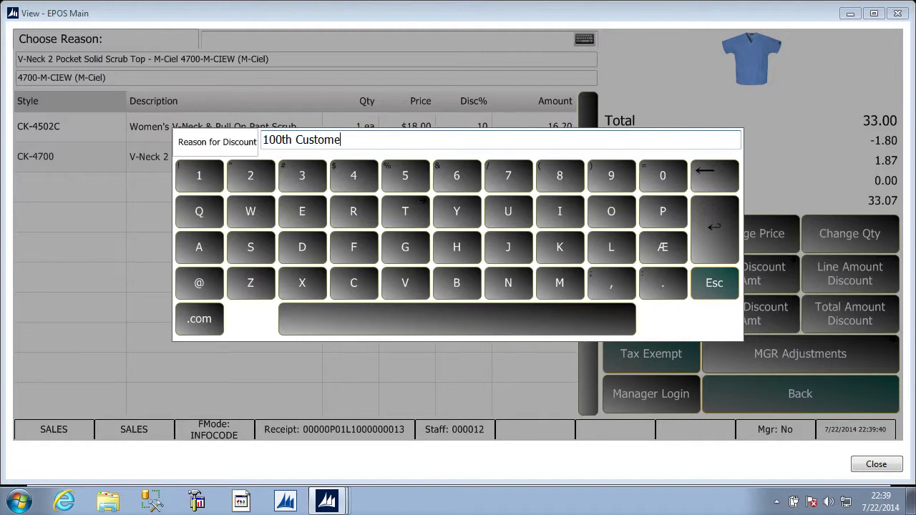
pyautogui.write('Day')
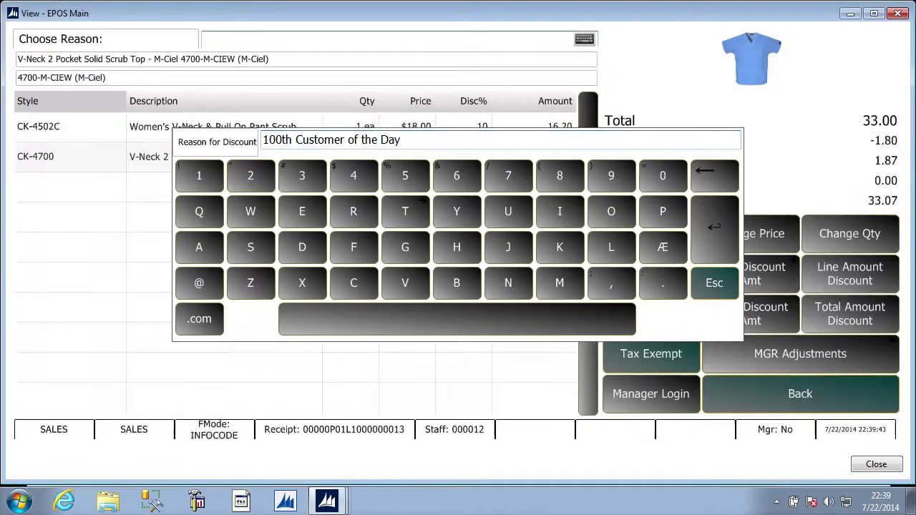
pyautogui.press('Return')
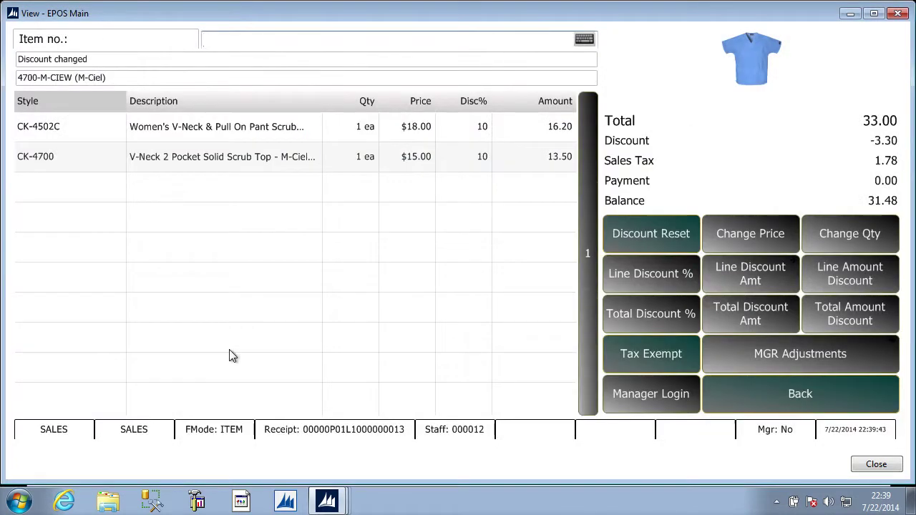
# Step: Leave the sale adjustments, total the sale and pay the full 31.48 balance in cash
pyautogui.click(796, 395)
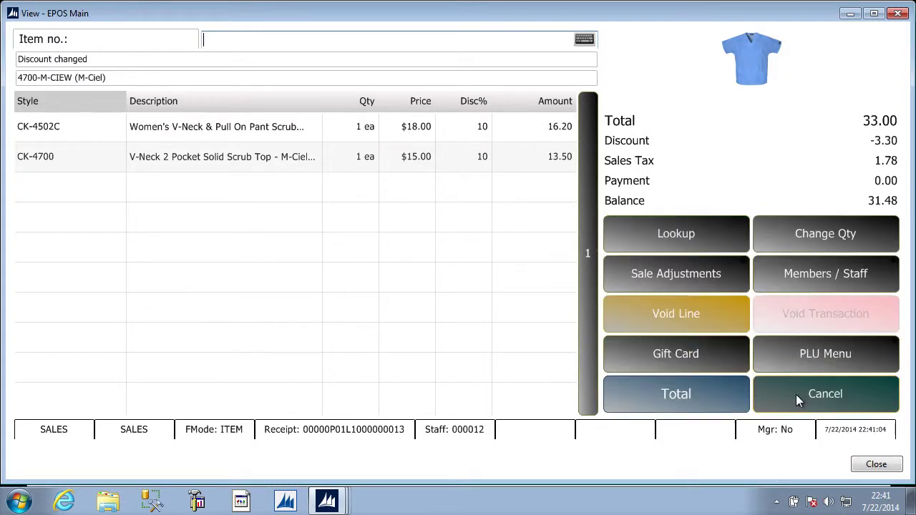
pyautogui.click(629, 388)
pyautogui.click(672, 232)
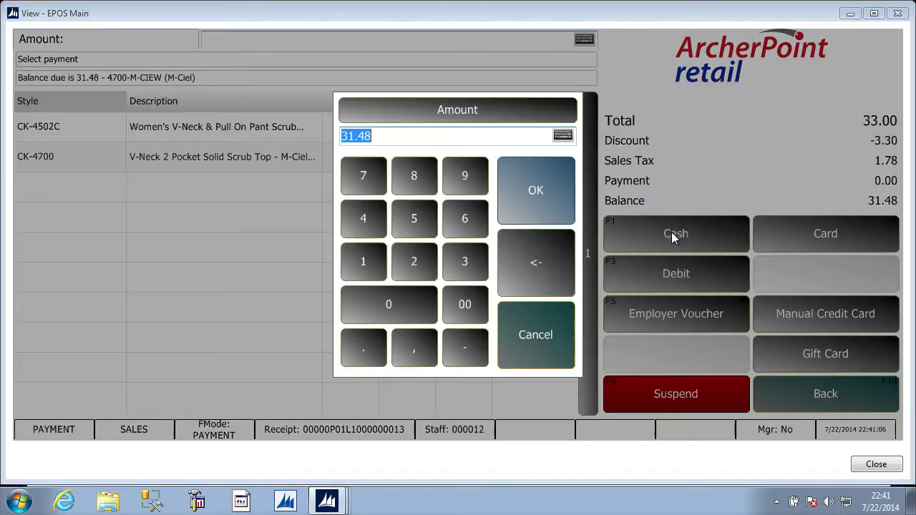
pyautogui.click(527, 190)
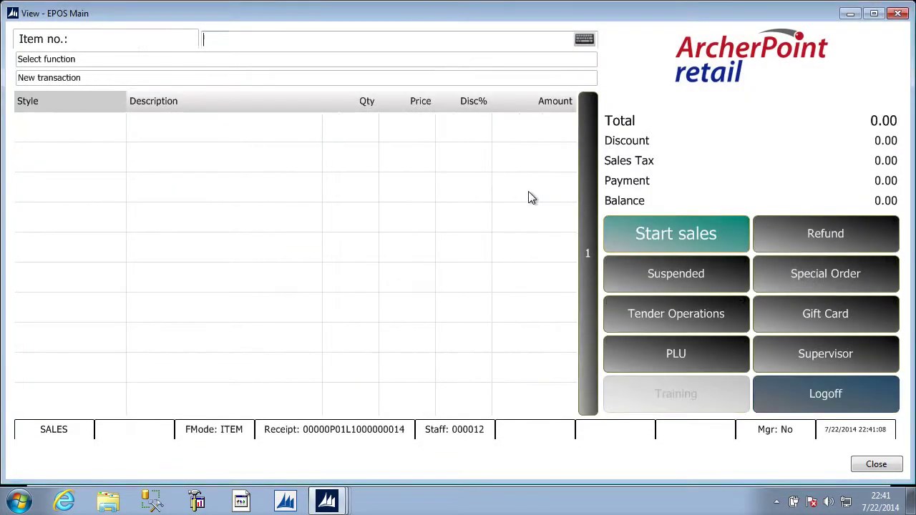
# Step: Switch to the Transaction Register and open the sales entries of transaction 13, the latest sale
pyautogui.click(328, 501)
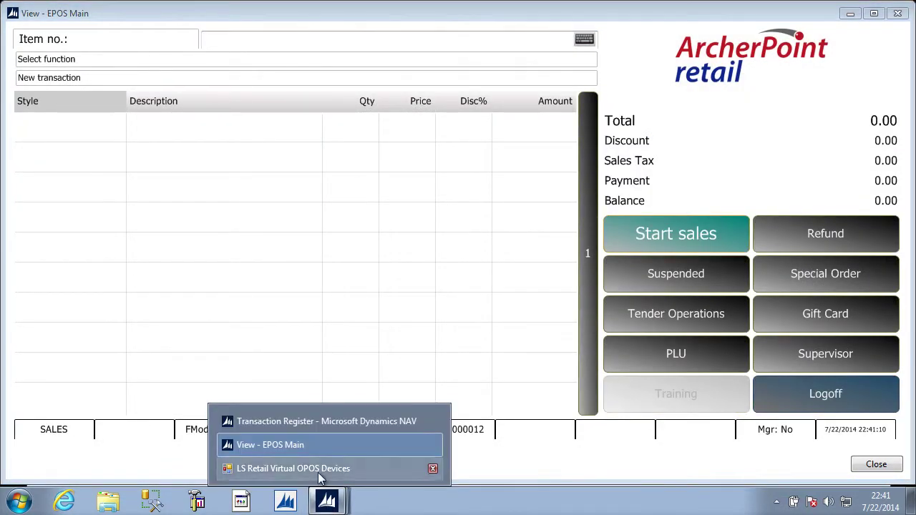
pyautogui.click(315, 421)
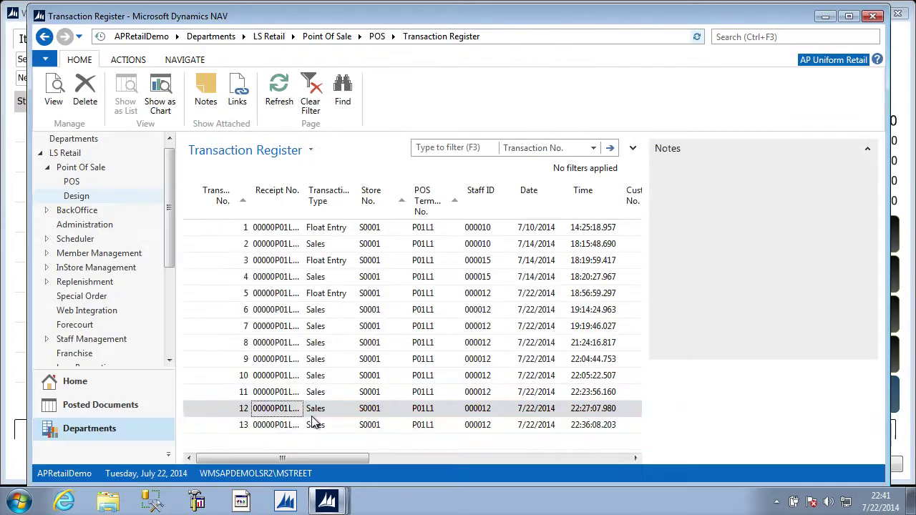
pyautogui.doubleClick(272, 425)
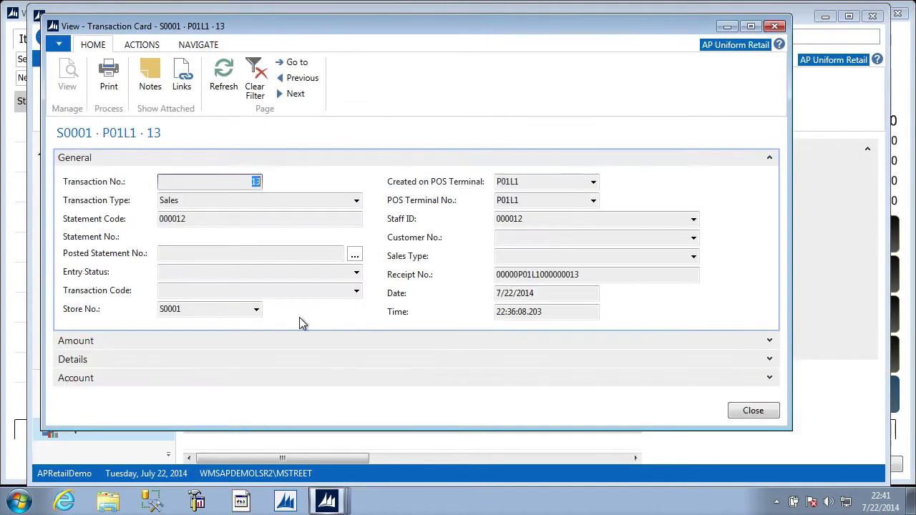
pyautogui.click(191, 46)
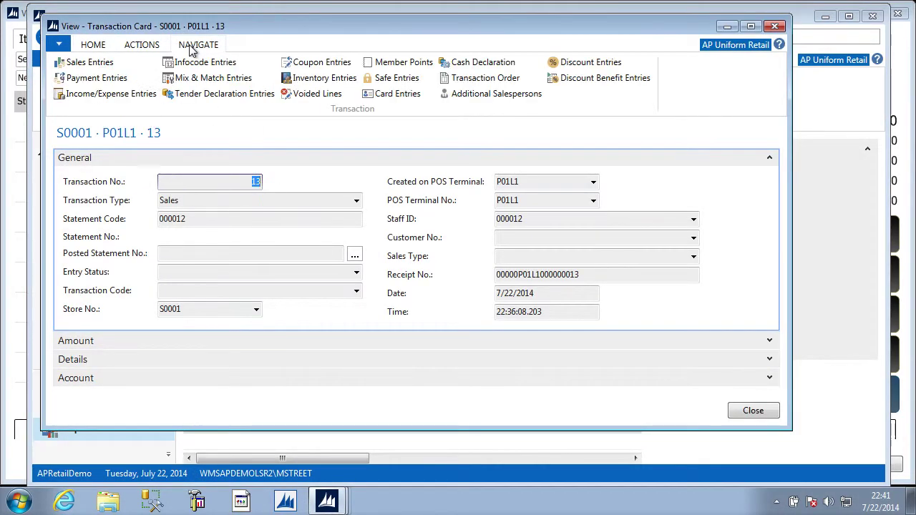
pyautogui.click(111, 64)
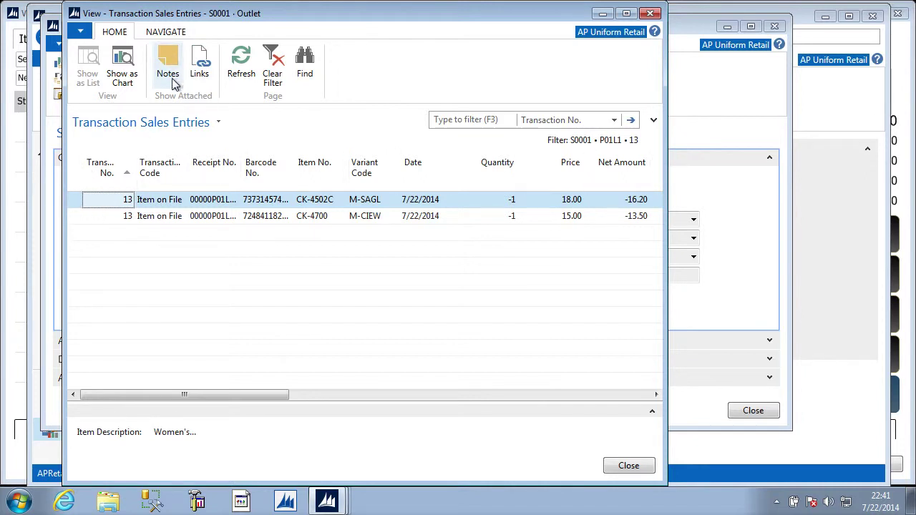
# Step: Examine the infocode entries of the CK-4502C sales line and of the CK-4700 line for their recorded discount reasons
pyautogui.click(166, 33)
pyautogui.click(142, 68)
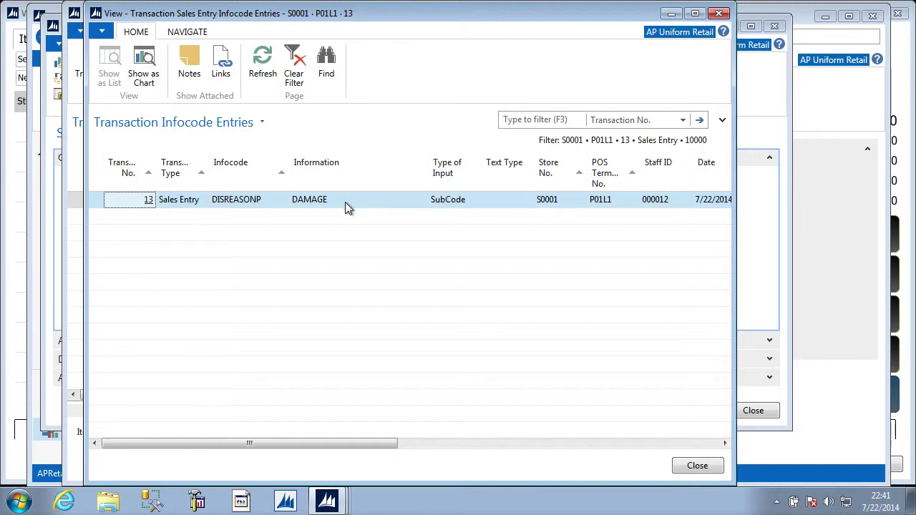
pyautogui.click(697, 466)
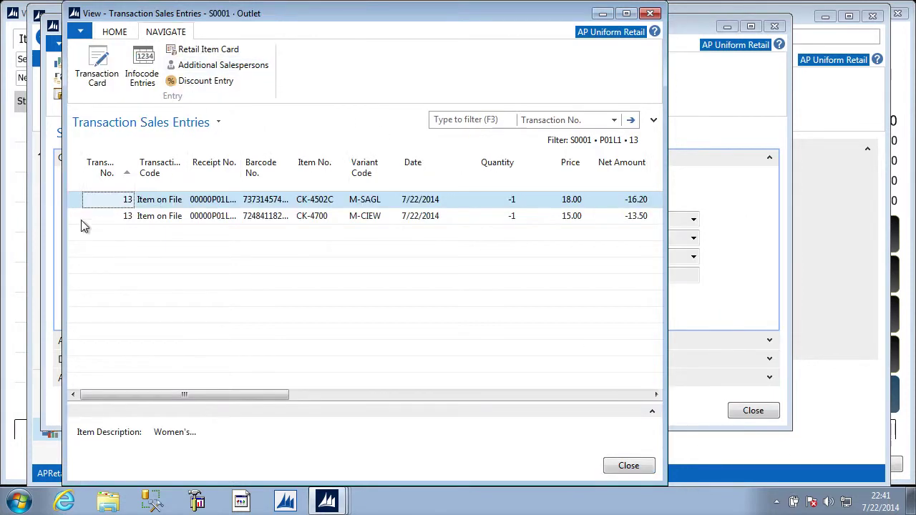
pyautogui.click(83, 219)
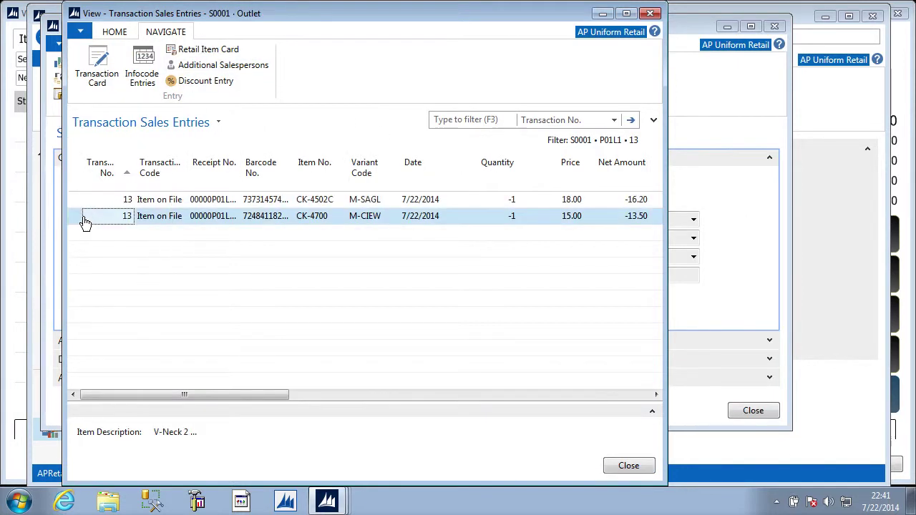
pyautogui.click(142, 73)
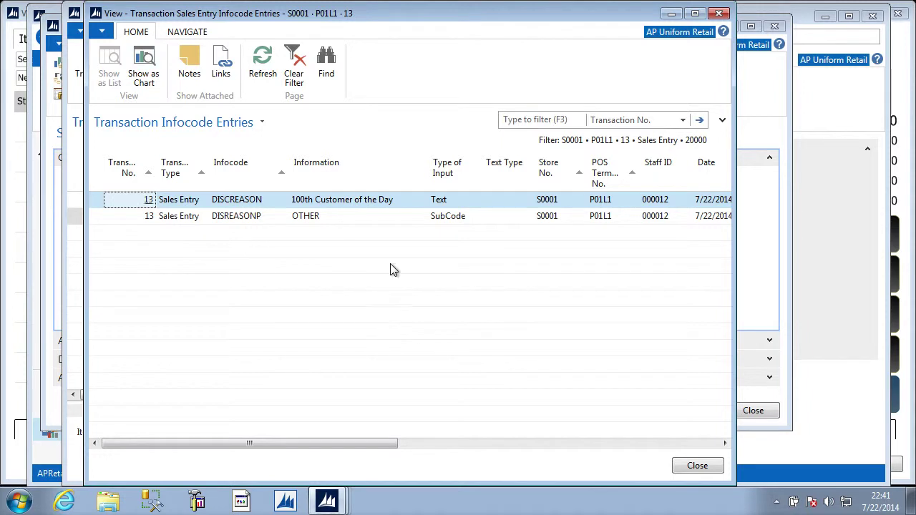